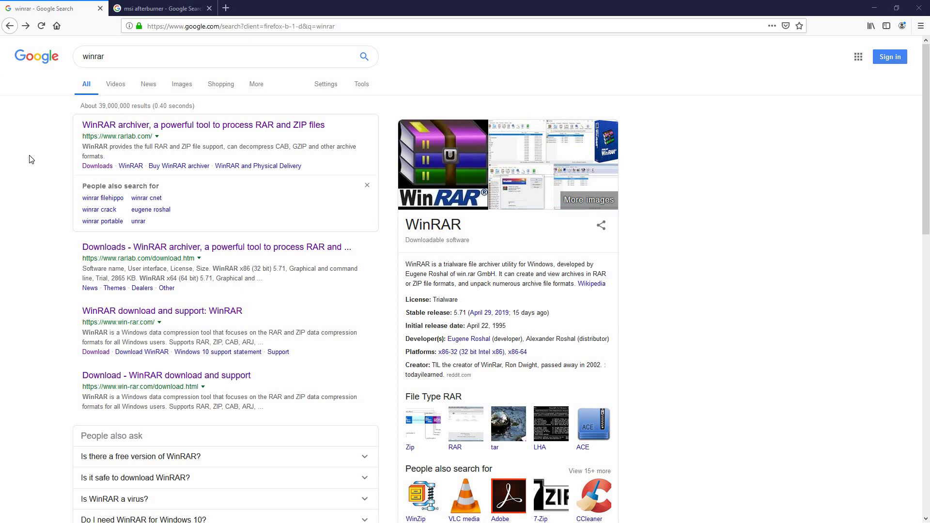
Review the Google results for 'winrar', with the official RARLAB site as the top result
left_click(113, 53)
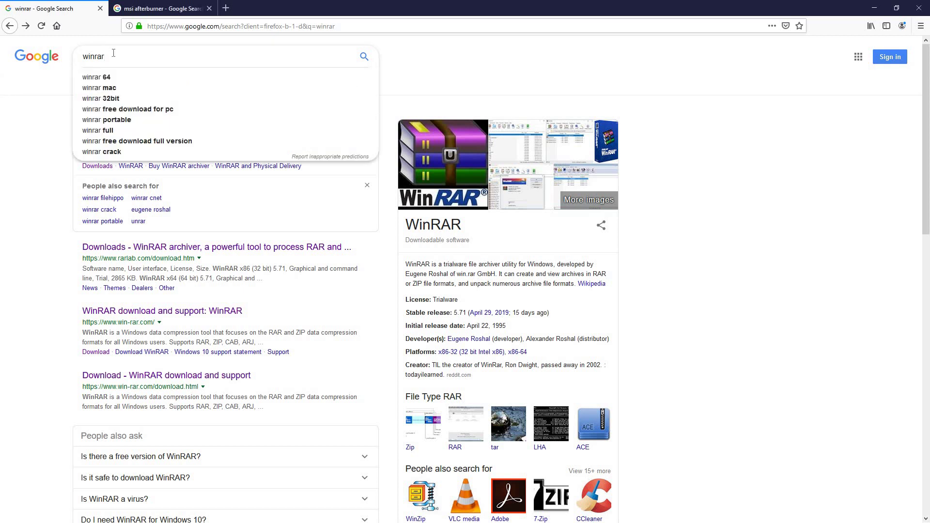
left_click(35, 82)
Open rarlab.com and save the English 64-bit WinRAR 5.71 installer, winrar-x64-571.exe
left_click(132, 126)
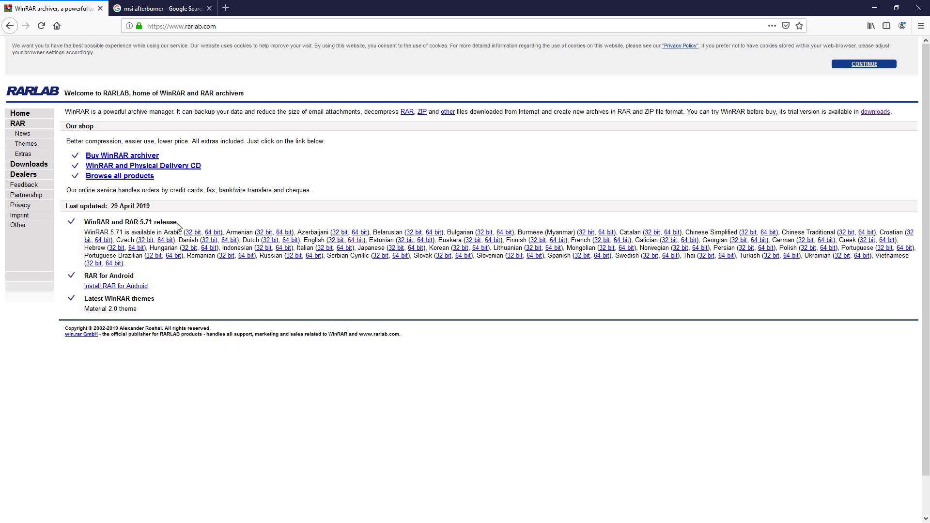
left_click(356, 241)
left_click(502, 256)
Run winrar-x64-571.exe from Firefox's downloads and install WinRAR with the default settings
left_click(855, 27)
left_click(688, 52)
left_click(428, 365)
left_click(446, 356)
Finish WinRAR setup, close its program folder, and return to the 'msi afterburner' search results
left_click(463, 357)
left_click(615, 54)
left_click(144, 9)
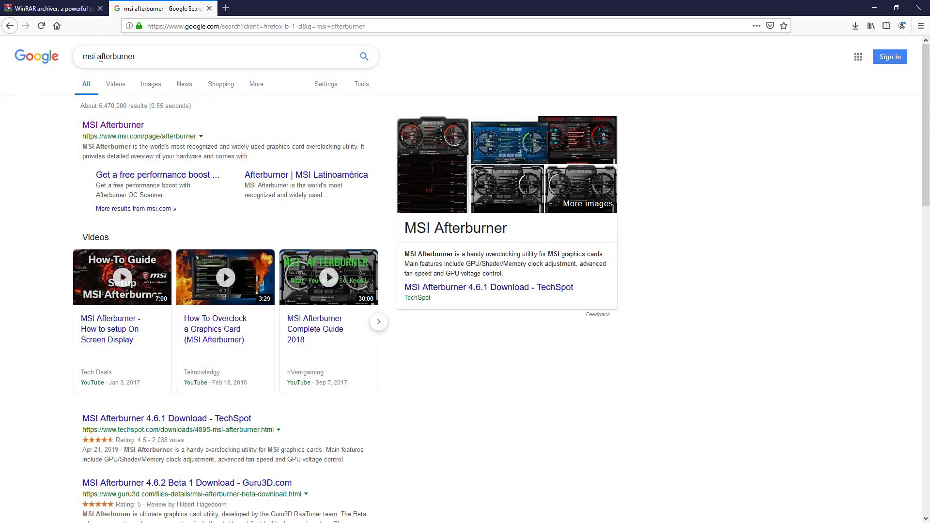
Download MSIAfterburnerSetup.zip from msi.com/page/afterburner and open it in WinRAR
left_click(121, 128)
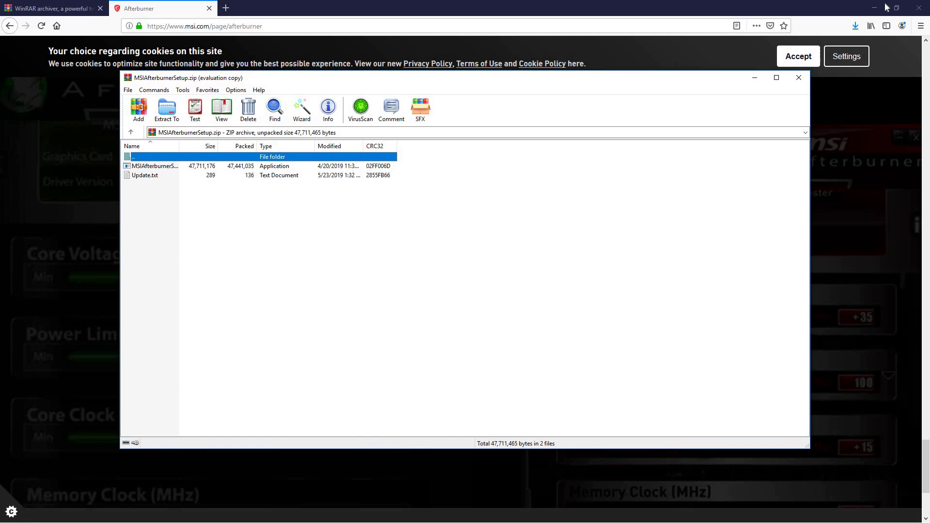
left_click(874, 7)
Run MSIAfterburnerSetup461.exe from the MSIAfterburnerSetup.zip archive in WinRAR
left_click(163, 169)
double_click(215, 167)
Launch the MSI Afterburner installer, confirm the language and accept the license agreement
mouse_move(283, 518)
key("Return")
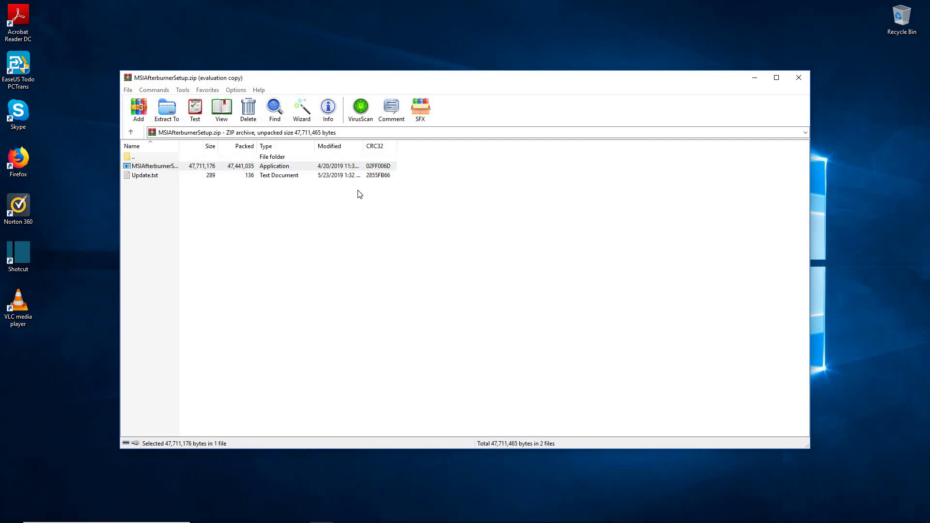
left_click_drag(433, 232, 397, 206)
left_click(431, 265)
left_click(517, 344)
left_click(358, 313)
left_click(527, 349)
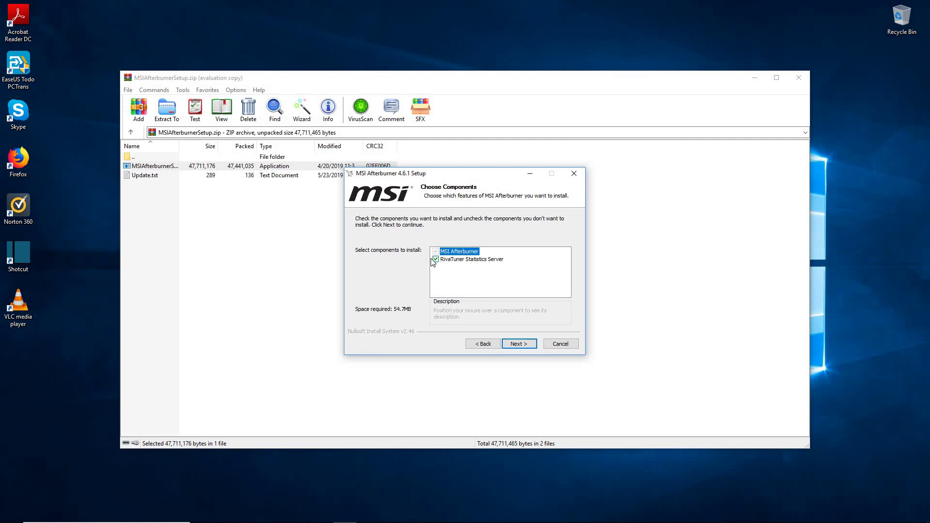
Install Afterburner and RivaTuner into the default C:\Program Files (x86)\MSI Afterburner folder
mouse_move(435, 259)
left_click(516, 345)
left_click(516, 345)
left_click(517, 344)
left_click(517, 344)
Close the WinRAR archive window and the Firefox browser with all its tabs
left_click(799, 78)
mouse_move(231, 518)
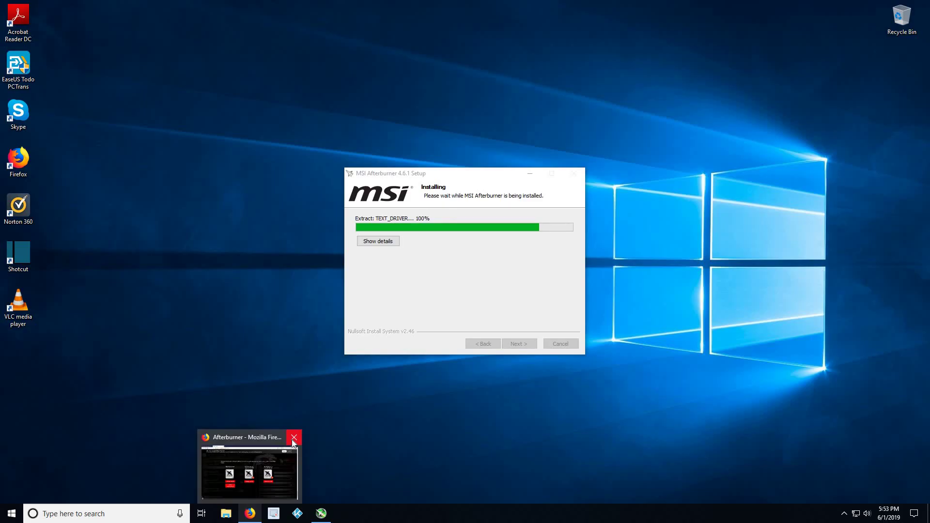
left_click(294, 438)
left_click(86, 59)
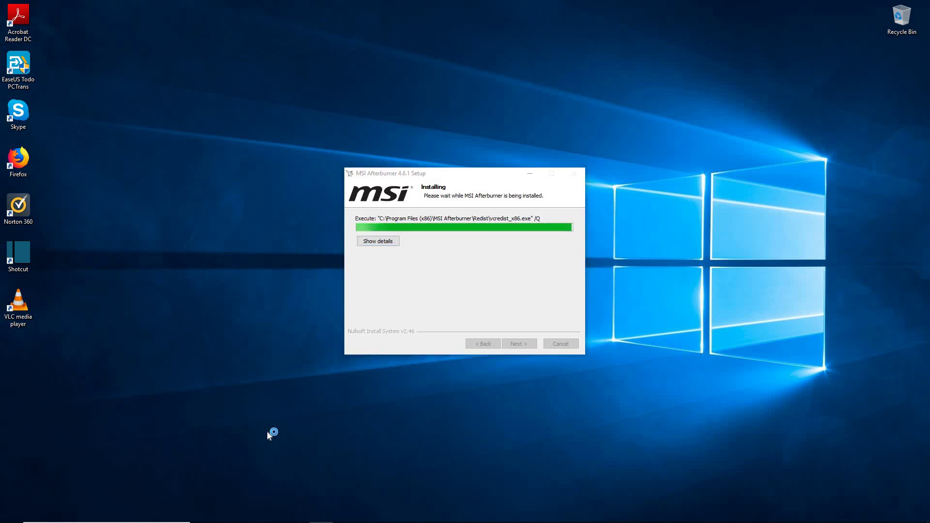
Confirm the language and license, then install RivaTuner Statistics Server with default location and folder
left_click(454, 290)
left_click(512, 344)
left_click(359, 313)
left_click(518, 344)
left_click(513, 345)
left_click(513, 345)
Finish RivaTuner setup with Show Readme unchecked, then finish Afterburner setup to launch it
left_click(435, 255)
left_click(520, 347)
left_click(518, 343)
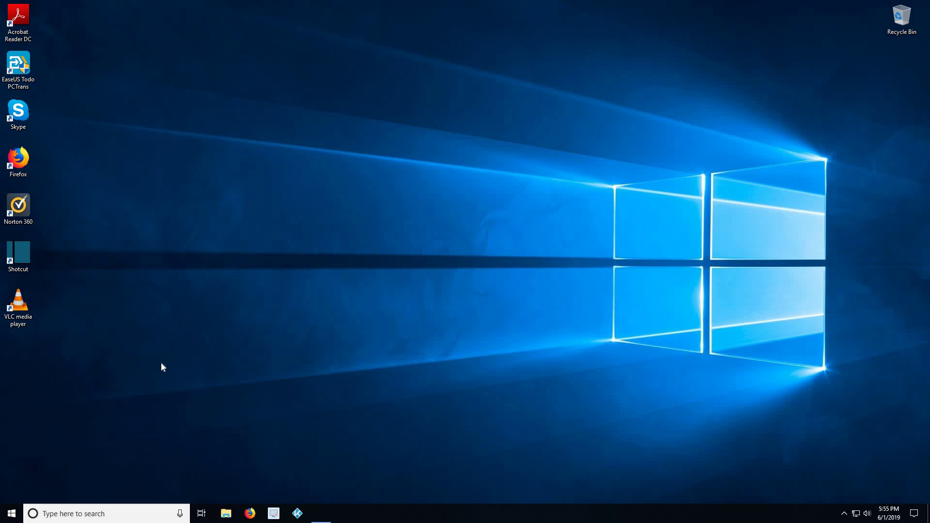
mouse_move(317, 521)
In Afterburner properties, set the Toggle On-Screen Display hotkey to Shift + F3 and apply
left_click(426, 294)
left_click(401, 162)
mouse_move(435, 196)
key("shift")
left_click(431, 504)
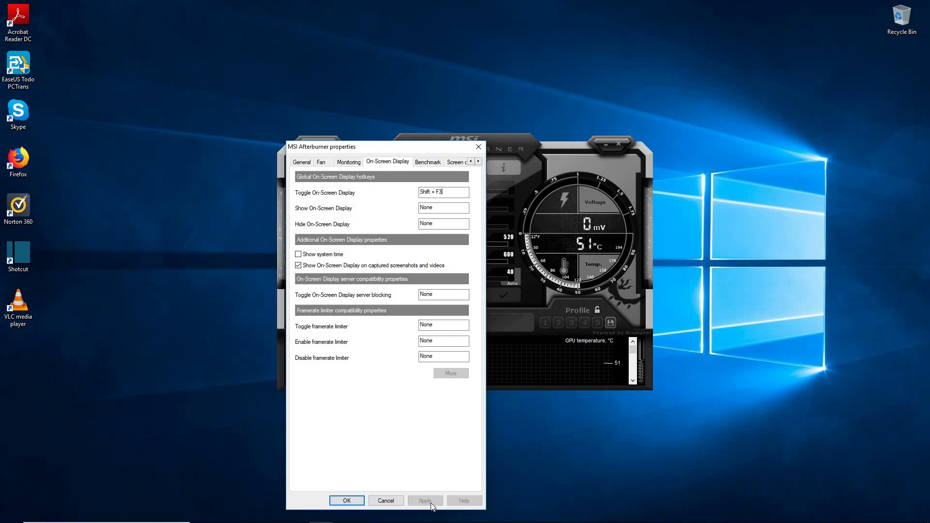
On the Monitoring tab, enable 'Show in On-Screen Display' for GPU temperature
left_click(344, 162)
left_click(298, 357)
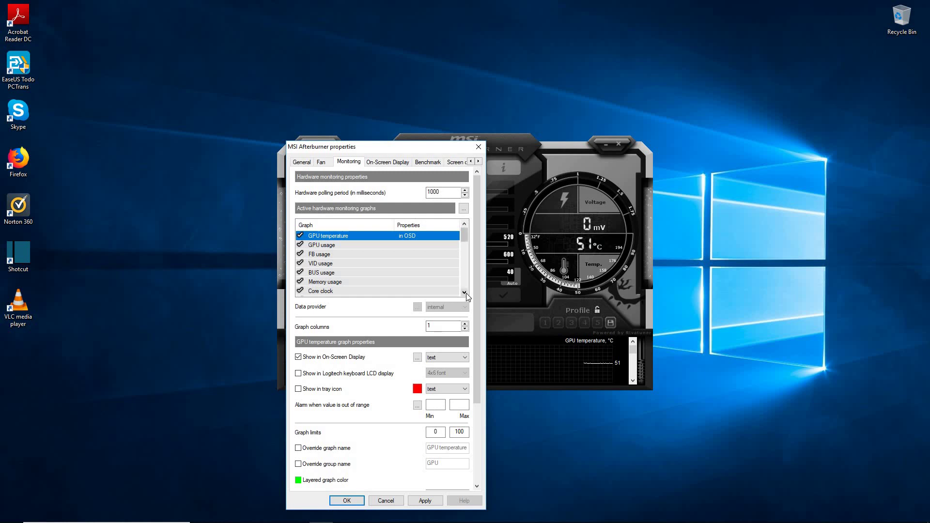
Scroll the active hardware monitoring graphs list down and select CPU temperature
left_click(465, 292)
left_click(464, 292)
left_click(465, 292)
left_click(465, 292)
left_click(465, 292)
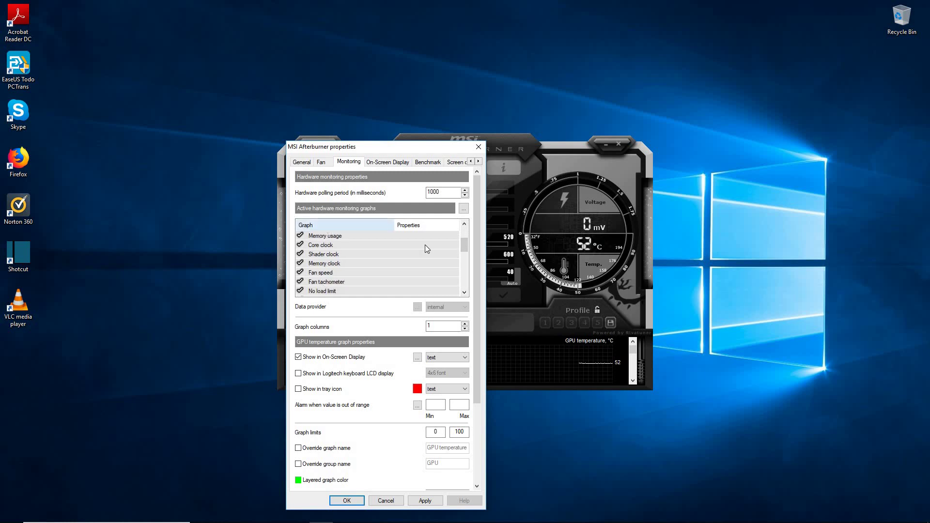
left_click(464, 293)
left_click(465, 292)
left_click(465, 292)
left_click(465, 292)
left_click(464, 292)
left_click(369, 270)
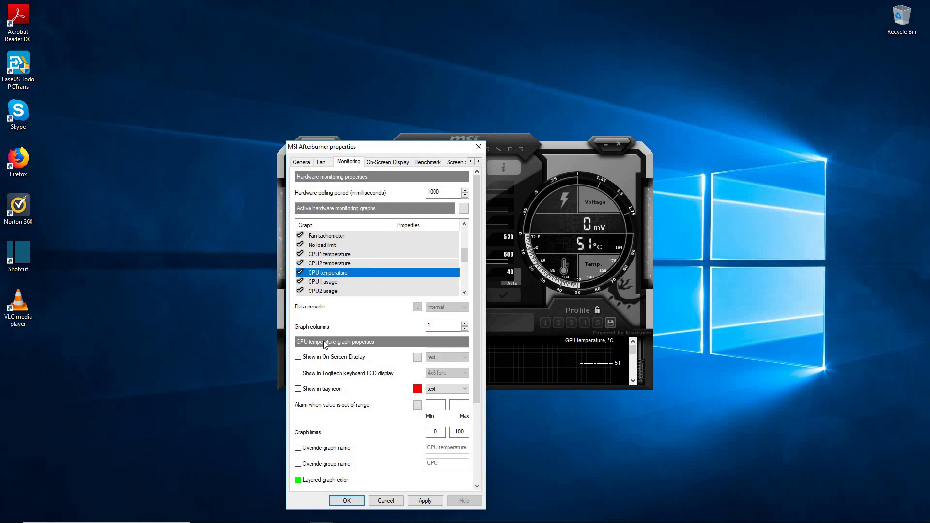